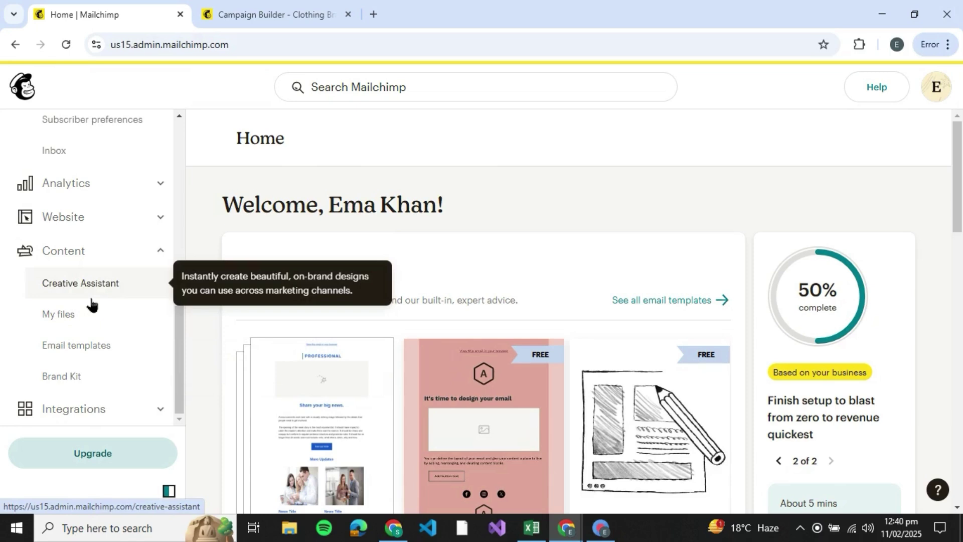
Open the list of all automation journeys
{"action": "left_click_drag", "start_coordinate": [180, 318], "coordinate": [181, 158]}
{"action": "left_click", "coordinate": [112, 230]}
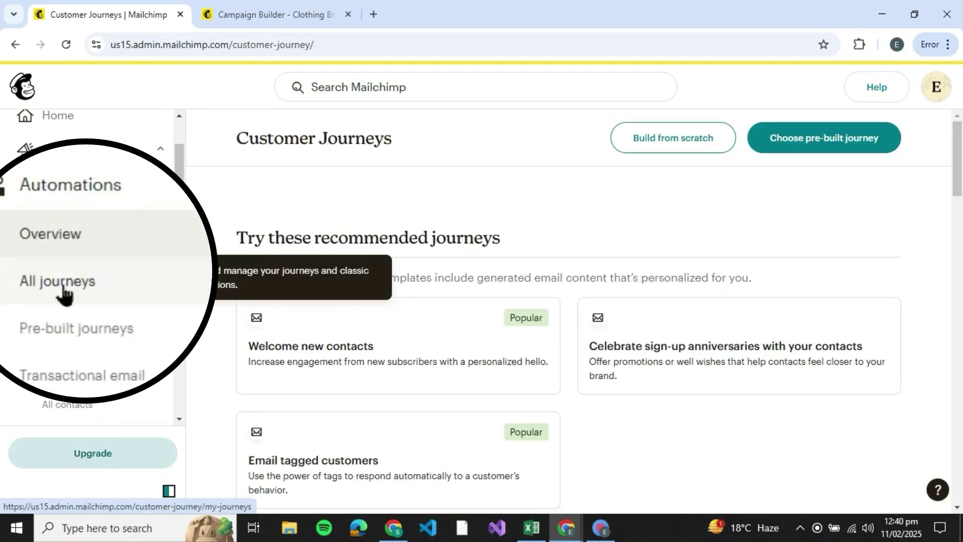
{"action": "left_click", "coordinate": [64, 291]}
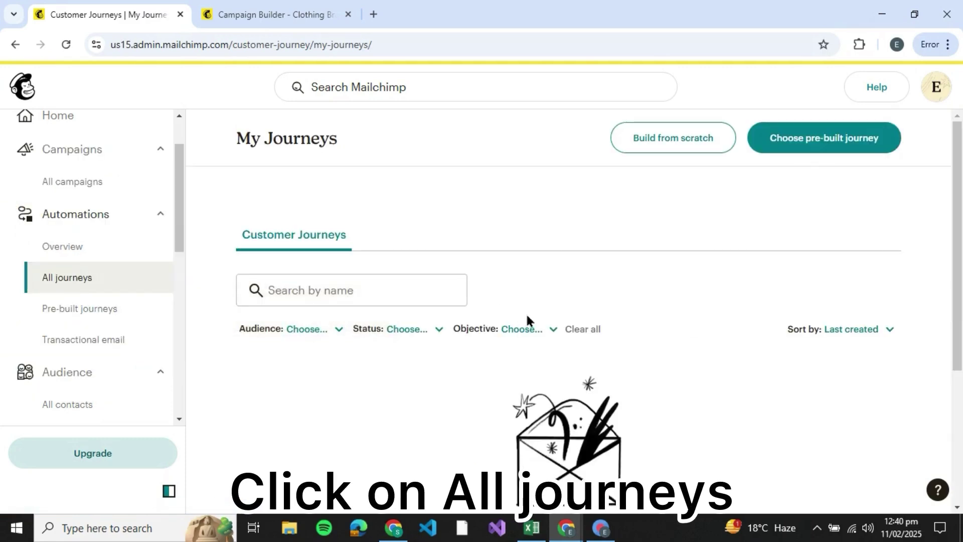
Start building a journey from scratch and name it "Customer WorkFlow"
{"action": "left_click", "coordinate": [720, 147]}
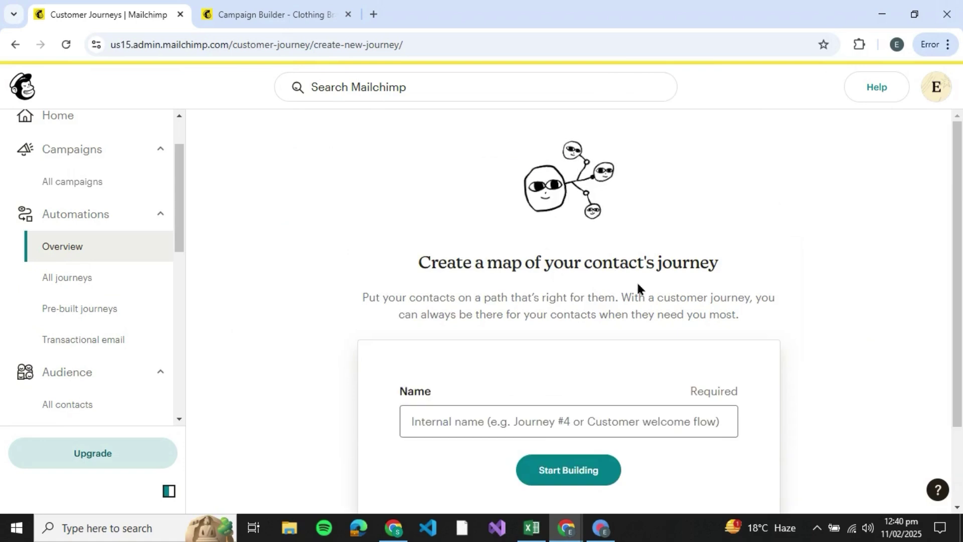
{"action": "scroll", "coordinate": [636, 286], "scroll_direction": "down", "scroll_amount": 2}
{"action": "left_click", "coordinate": [537, 325]}
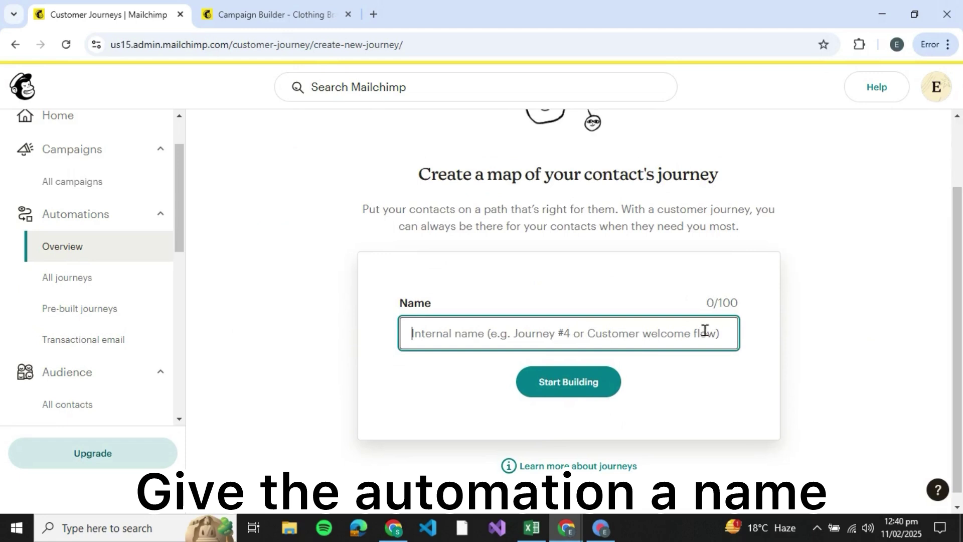
{"action": "type", "text": "Customer WorkFlow"}
{"action": "key", "text": "Return"}
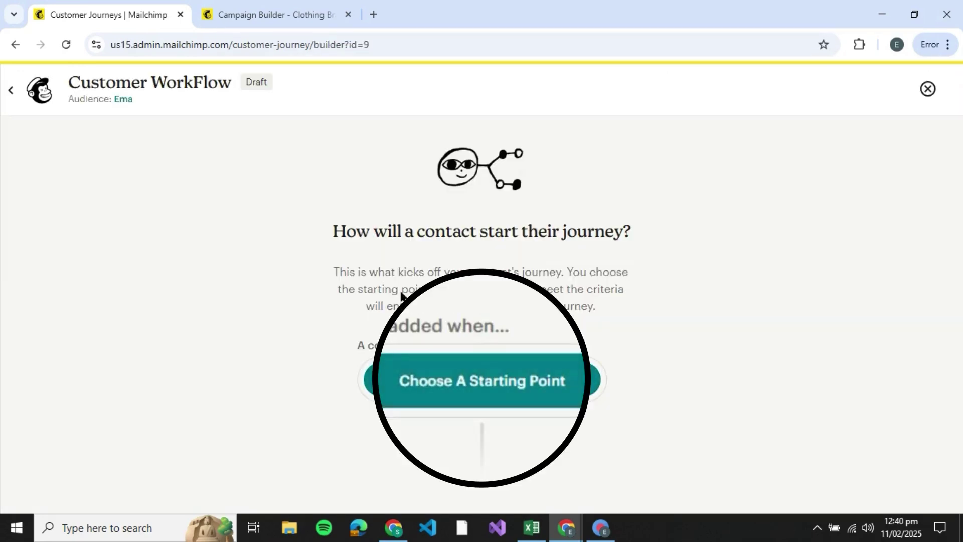
Browse the journey's starting point categories, from Contact Activity through API & Integrations, and return to the popular ones
{"action": "left_click", "coordinate": [438, 389]}
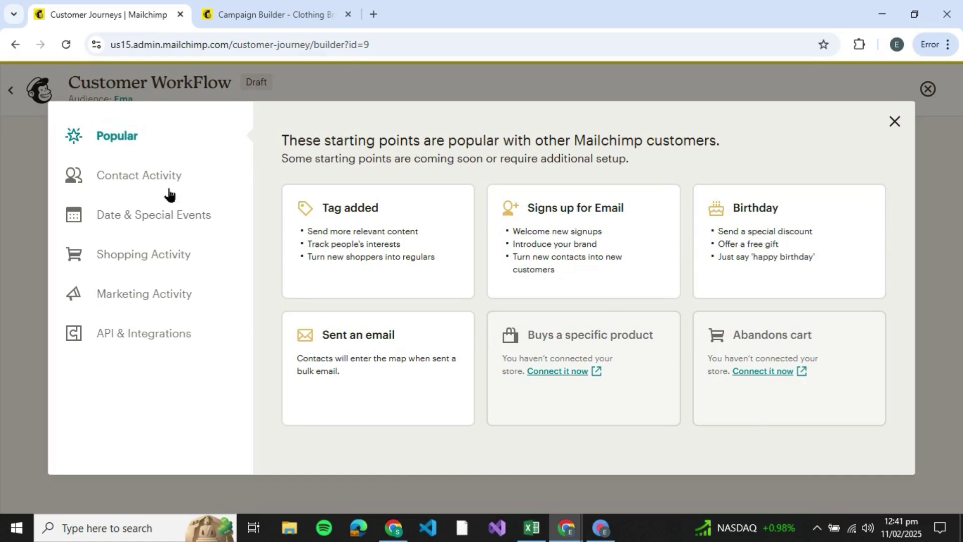
{"action": "left_click", "coordinate": [148, 196]}
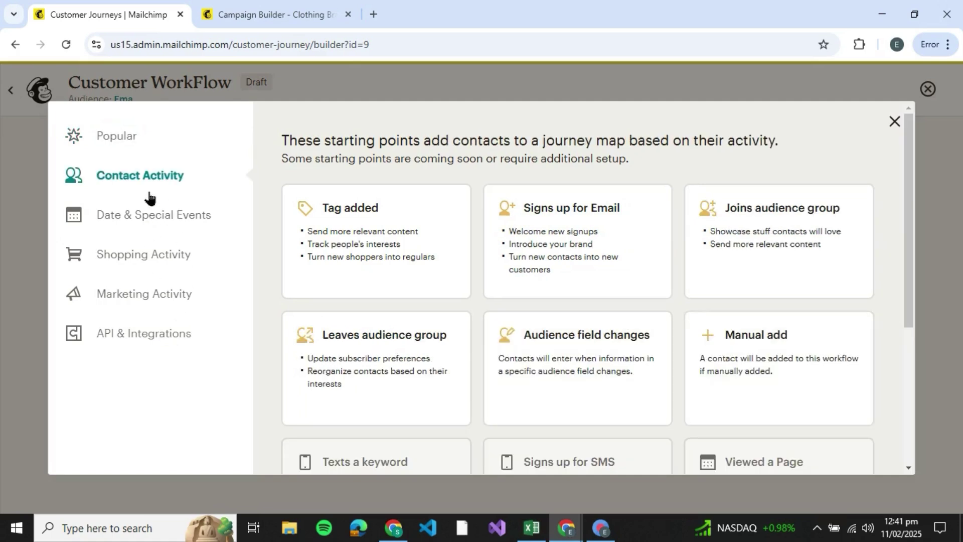
{"action": "left_click", "coordinate": [157, 215]}
{"action": "left_click", "coordinate": [155, 255]}
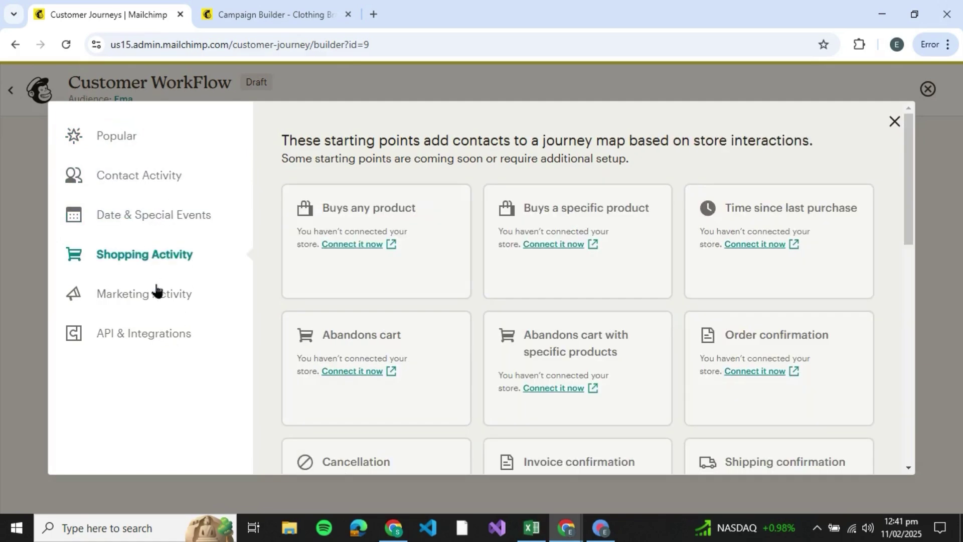
{"action": "left_click", "coordinate": [153, 295]}
{"action": "left_click", "coordinate": [155, 334]}
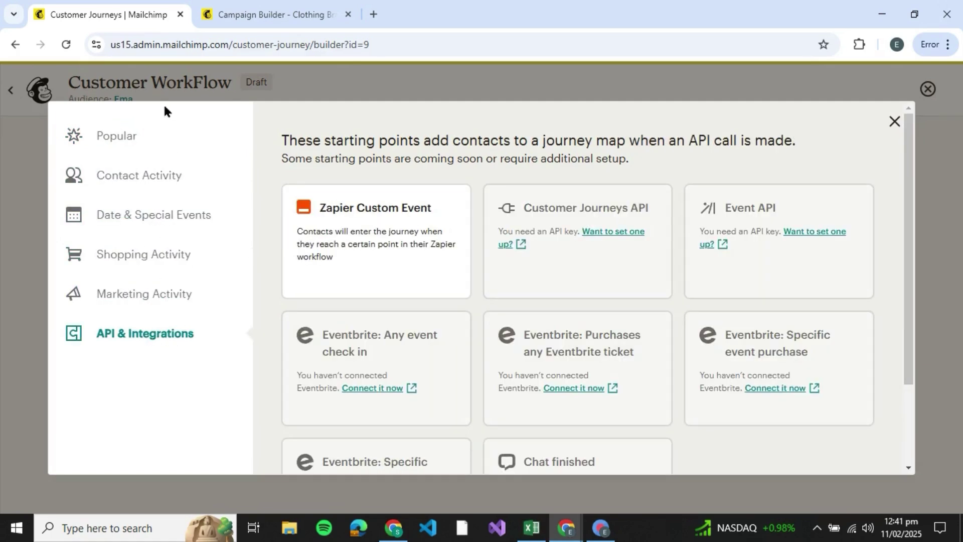
{"action": "left_click", "coordinate": [114, 142]}
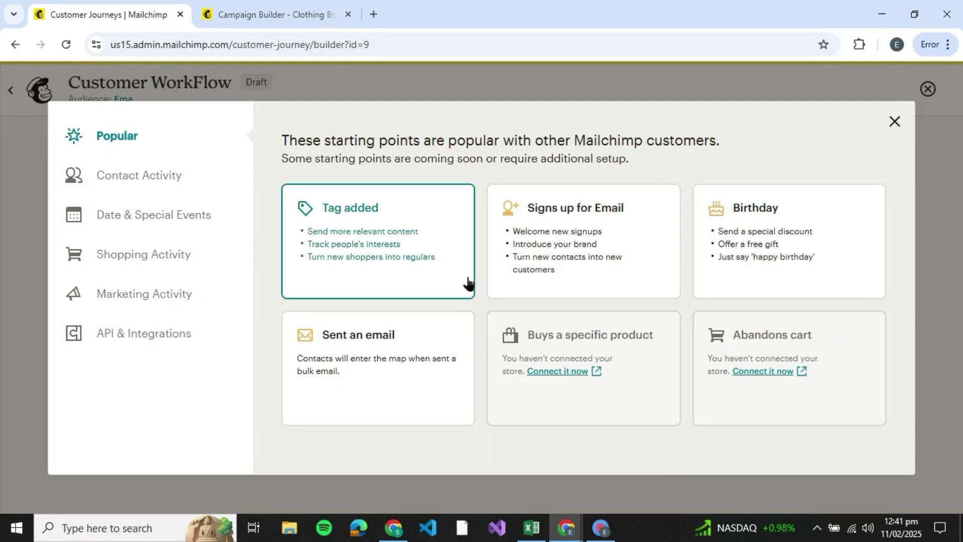
Set "Signs up for Email" as the journey's starting point without including imported contacts, and save it
{"action": "left_click", "coordinate": [546, 259]}
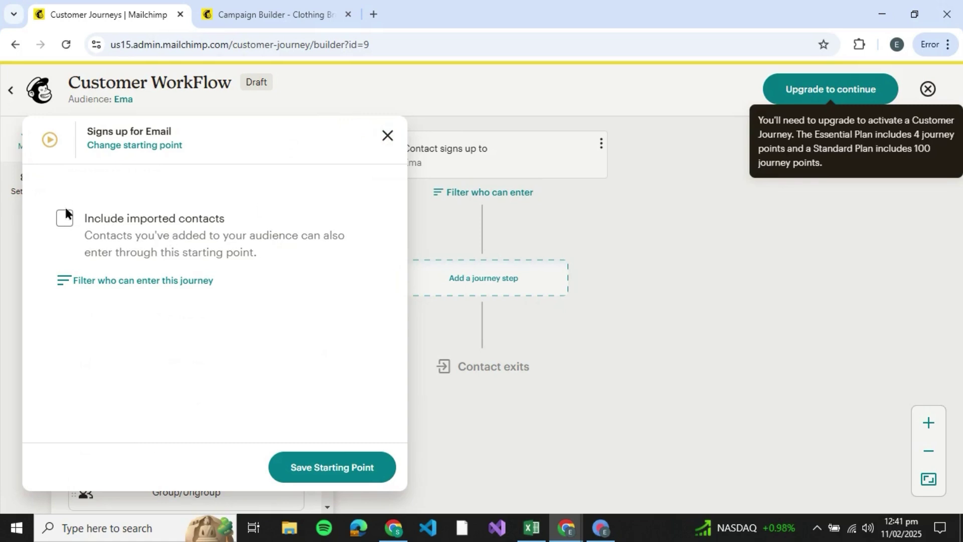
{"action": "left_click", "coordinate": [339, 469]}
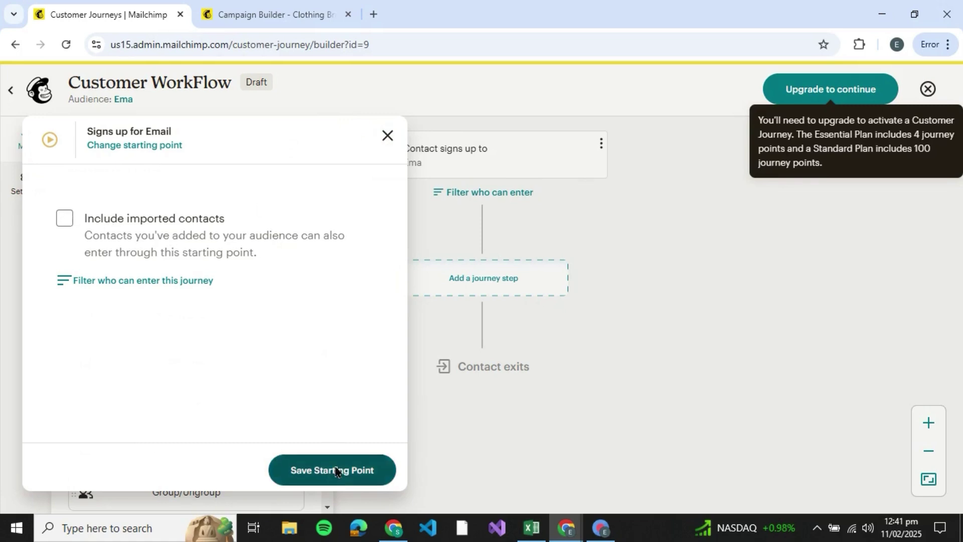
{"action": "left_click", "coordinate": [388, 136]}
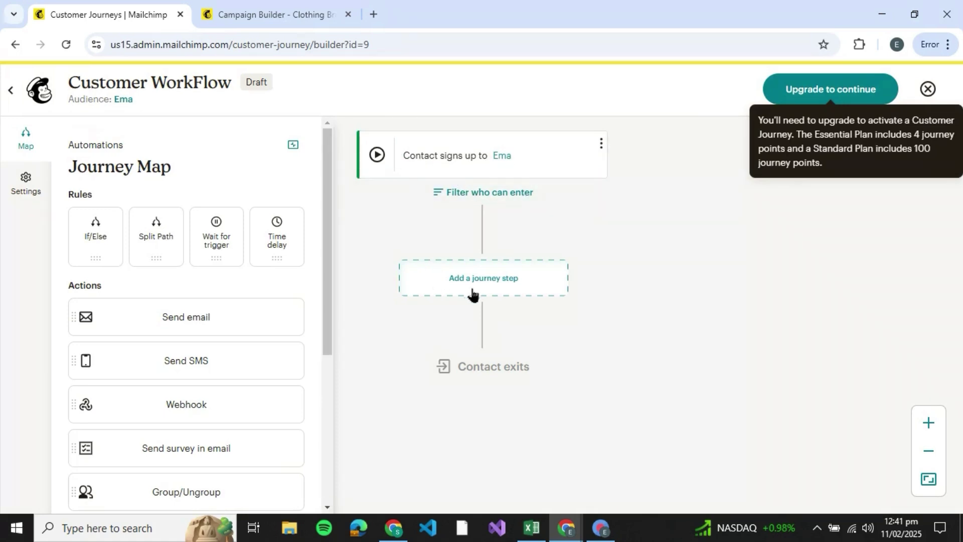
Examine the rules, actions and integrations available as steps for the journey map
{"action": "scroll", "coordinate": [232, 361], "scroll_direction": "down", "scroll_amount": 5}
{"action": "scroll", "coordinate": [233, 363], "scroll_direction": "up", "scroll_amount": 3}
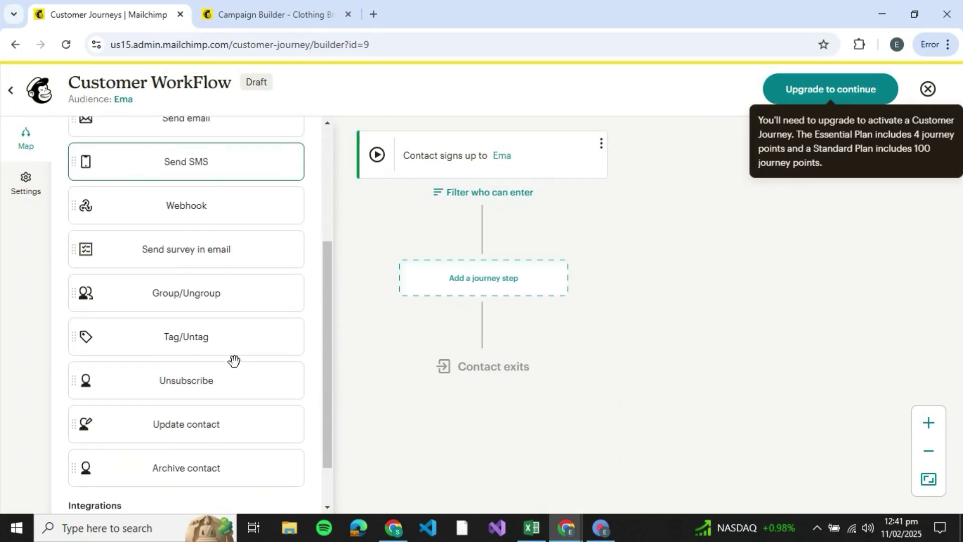
{"action": "scroll", "coordinate": [233, 361], "scroll_direction": "down", "scroll_amount": 3}
{"action": "scroll", "coordinate": [233, 361], "scroll_direction": "up", "scroll_amount": 5}
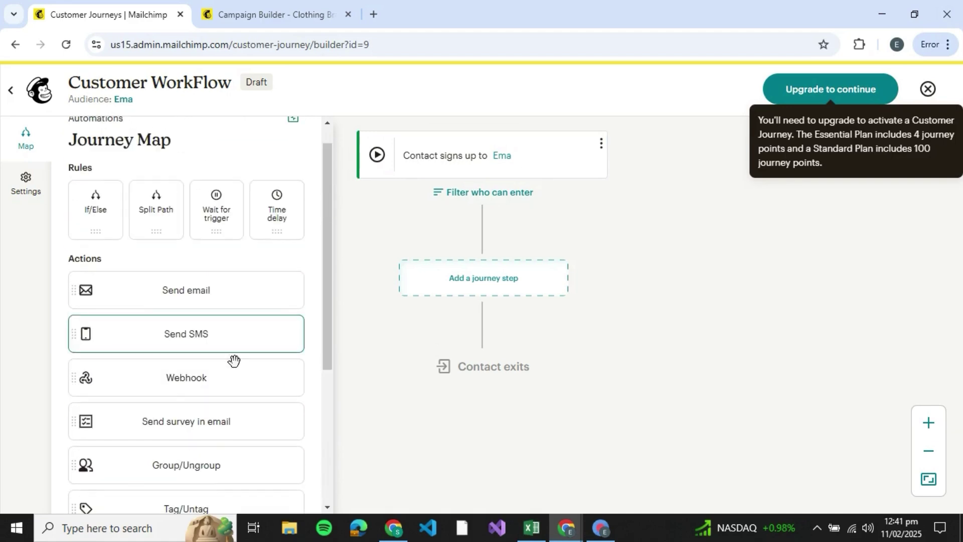
{"action": "scroll", "coordinate": [234, 361], "scroll_direction": "down", "scroll_amount": 5}
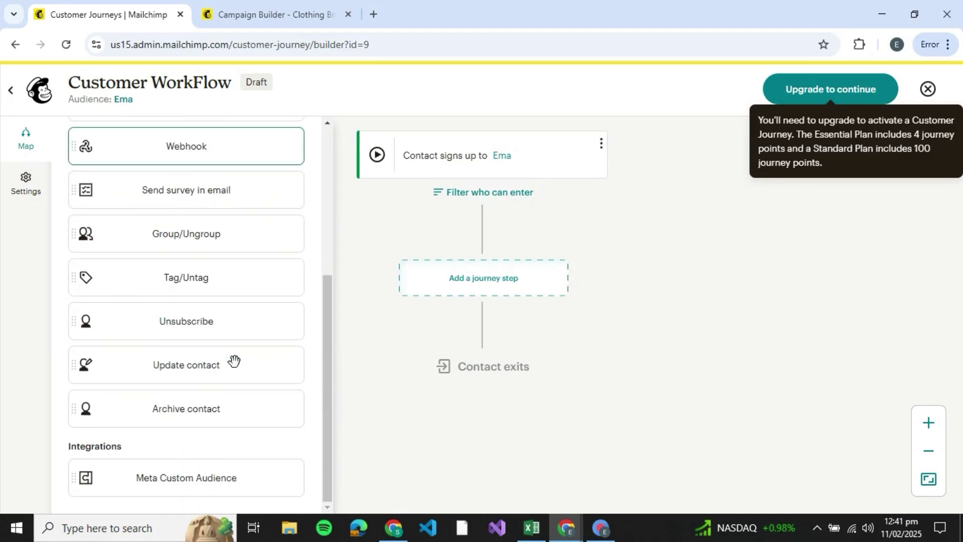
{"action": "scroll", "coordinate": [144, 377], "scroll_direction": "up", "scroll_amount": 5}
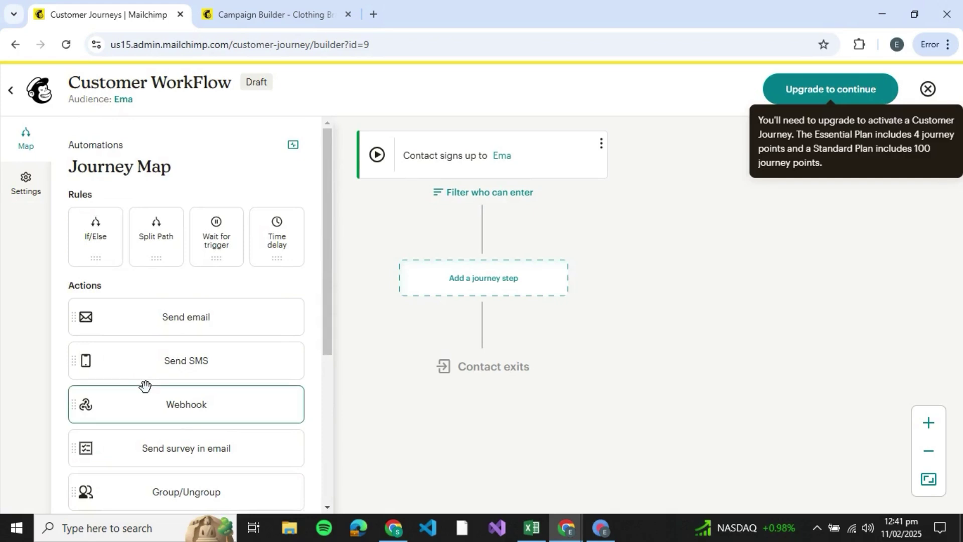
{"action": "scroll", "coordinate": [172, 318], "scroll_direction": "down", "scroll_amount": 5}
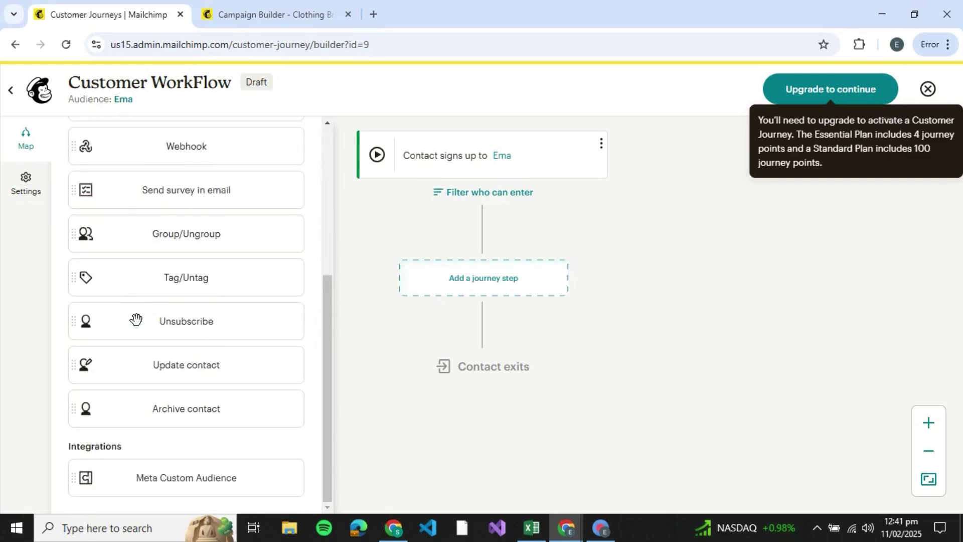
{"action": "left_click_drag", "start_coordinate": [100, 483], "coordinate": [101, 482]}
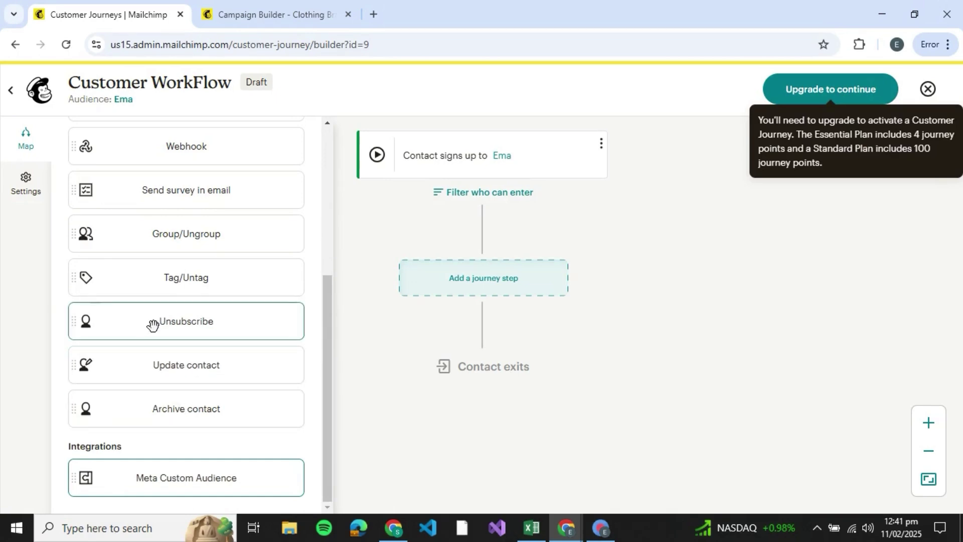
Insert a Tag/Untag action after the starting point that adds the tag 2025, and save it
{"action": "left_click_drag", "start_coordinate": [150, 277], "coordinate": [441, 293]}
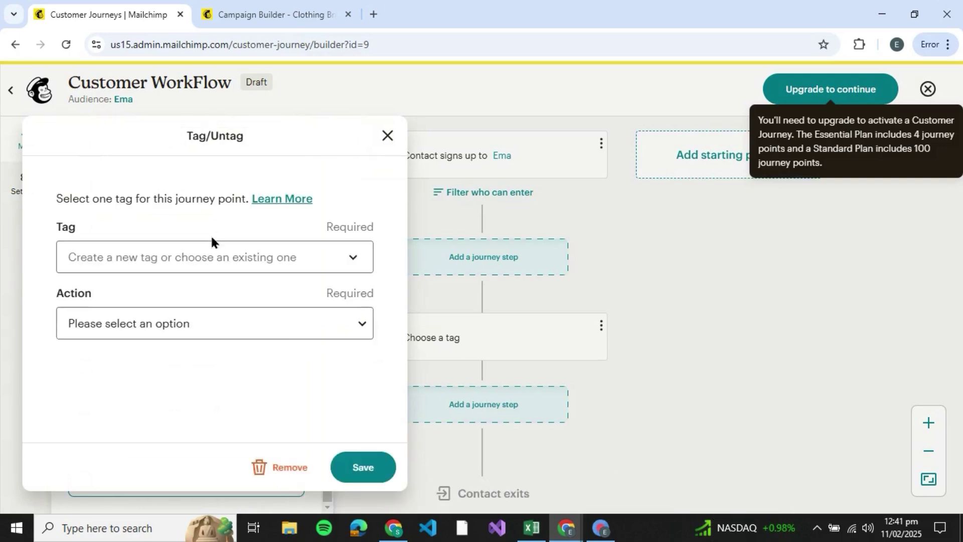
{"action": "left_click", "coordinate": [186, 256]}
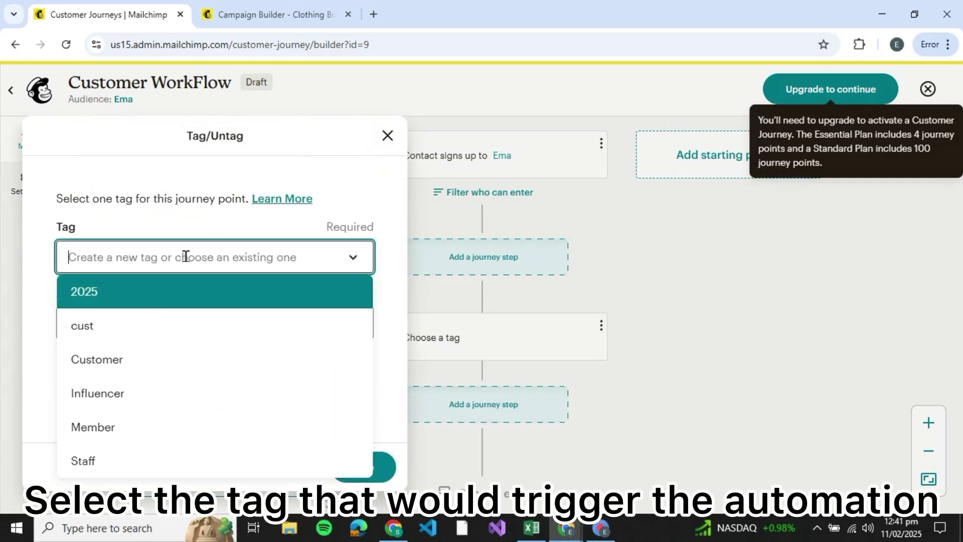
{"action": "left_click", "coordinate": [110, 297]}
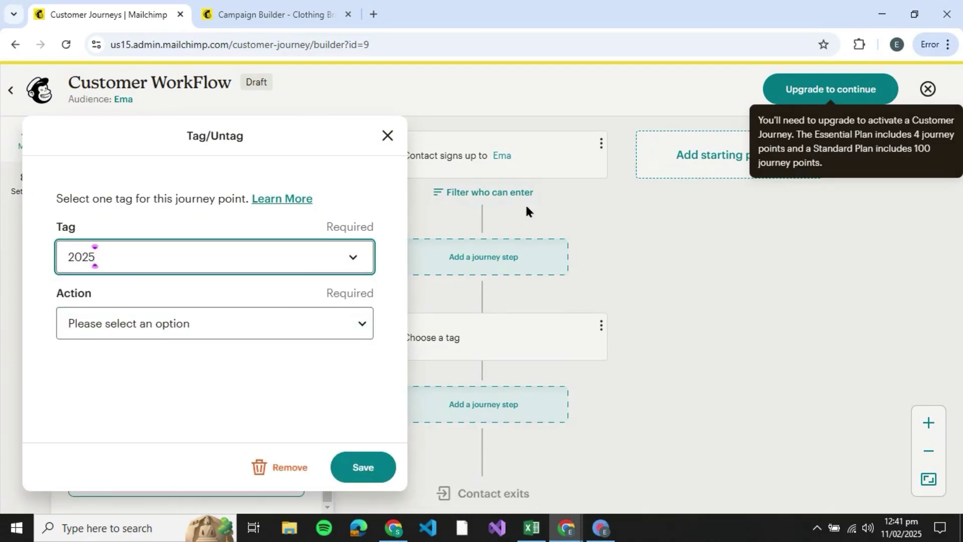
{"action": "left_click", "coordinate": [236, 337]}
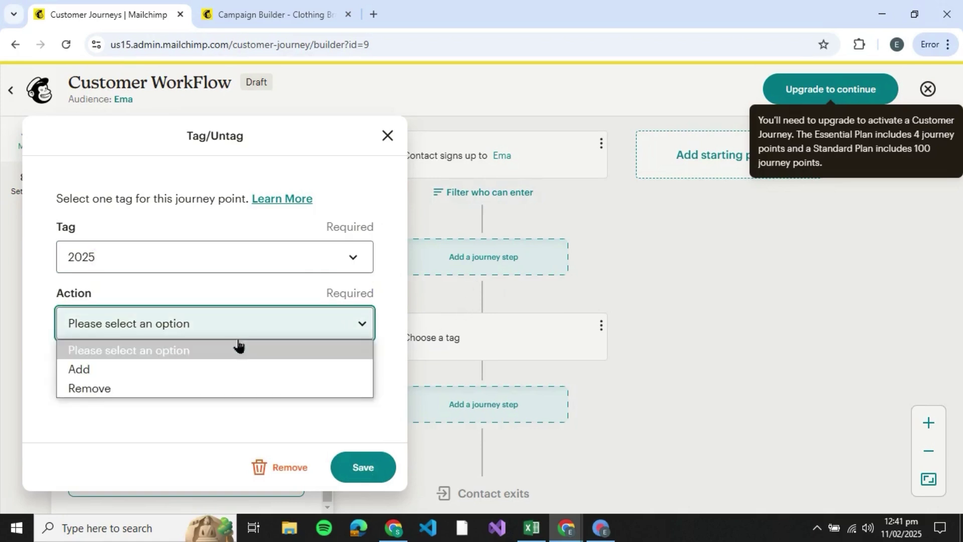
{"action": "left_click", "coordinate": [198, 362]}
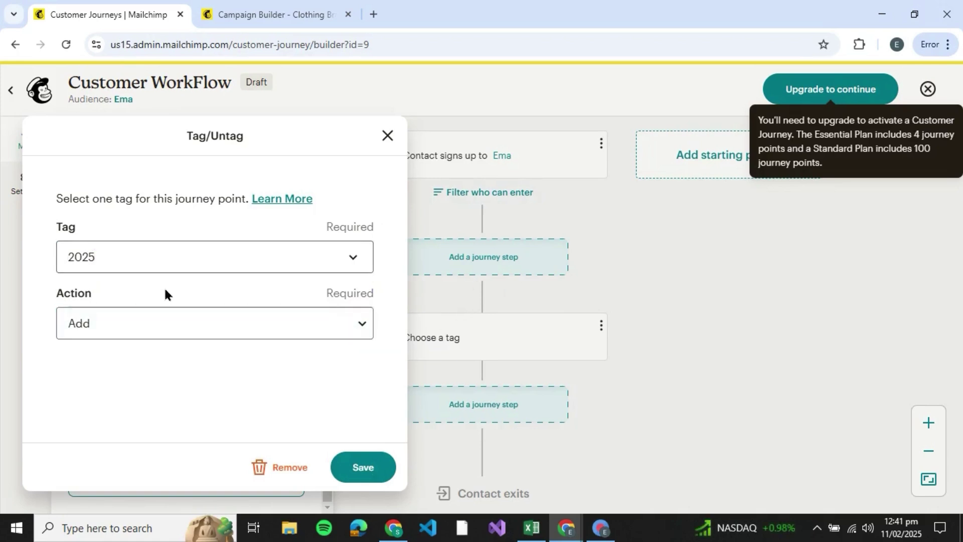
{"action": "left_click_drag", "start_coordinate": [152, 271], "coordinate": [54, 278]}
{"action": "left_click", "coordinate": [164, 369]}
{"action": "left_click", "coordinate": [364, 470]}
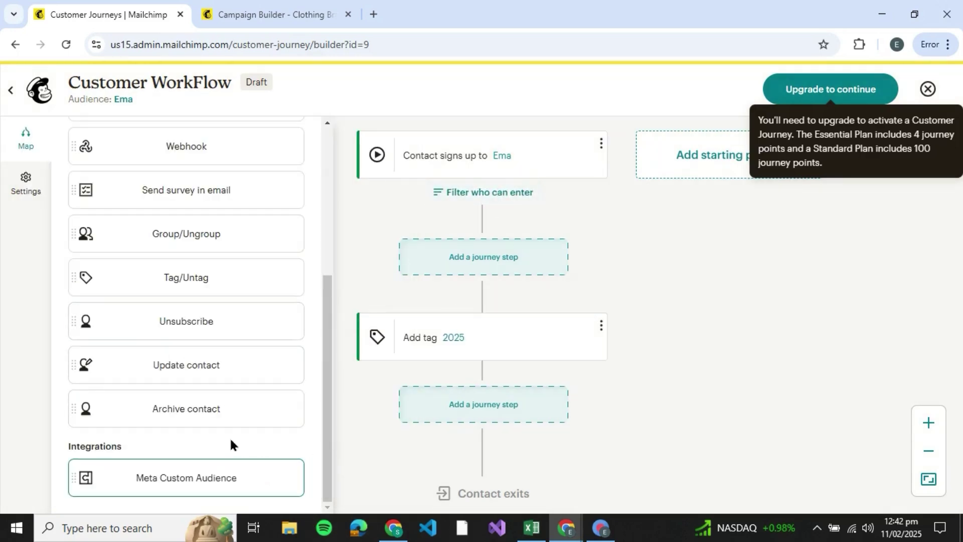
Insert a second Tag/Untag action below the 2025 tag that adds the tag Customer, and save it
{"action": "left_click_drag", "start_coordinate": [234, 284], "coordinate": [507, 406]}
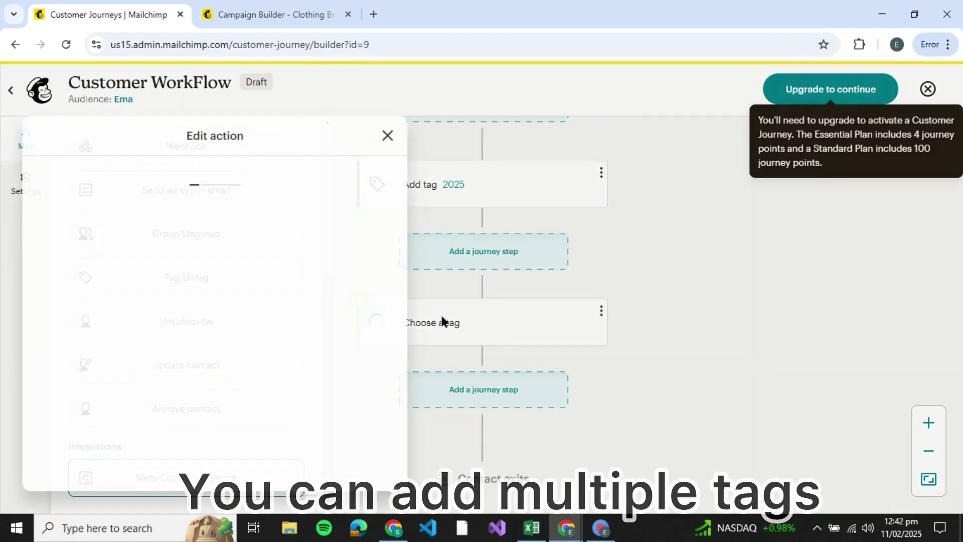
{"action": "left_click", "coordinate": [195, 254]}
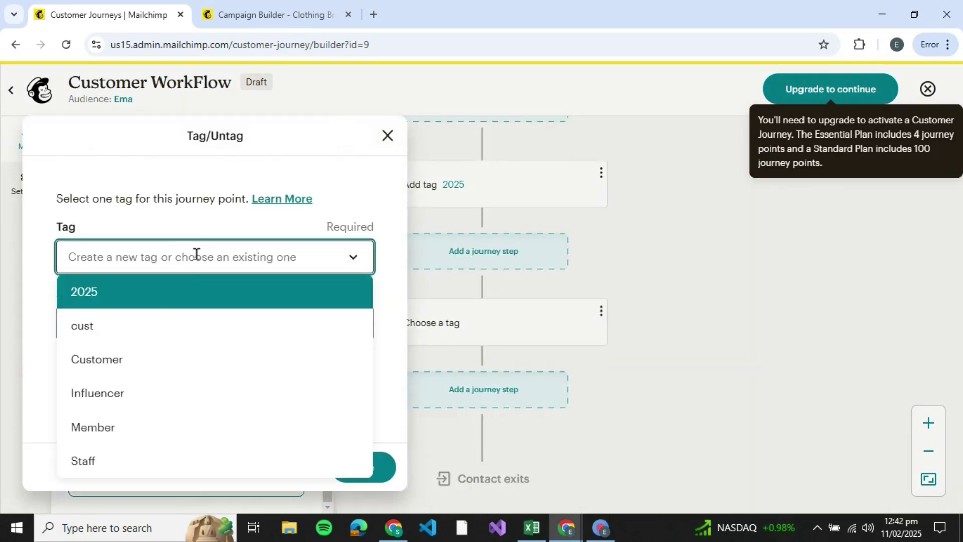
{"action": "left_click", "coordinate": [127, 364]}
{"action": "left_click", "coordinate": [219, 325]}
{"action": "left_click", "coordinate": [186, 368]}
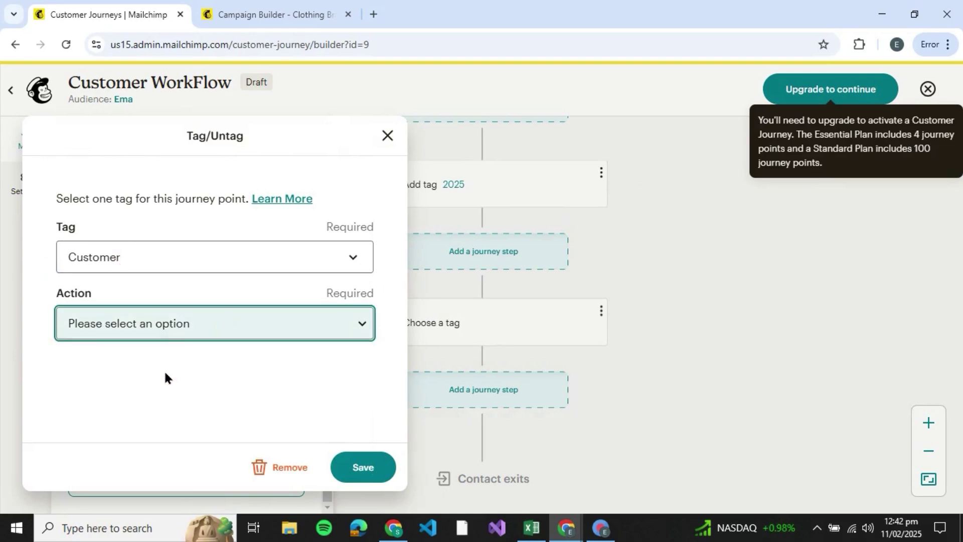
{"action": "left_click", "coordinate": [358, 476]}
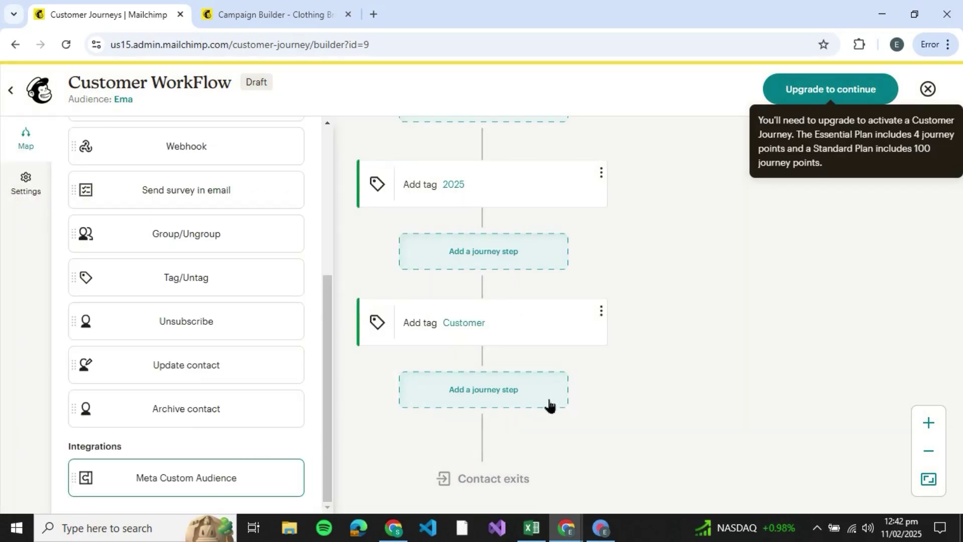
Insert a Send email action below the Customer tag, review its recipient and schedule, and close its settings
{"action": "scroll", "coordinate": [171, 276], "scroll_direction": "up", "scroll_amount": 4}
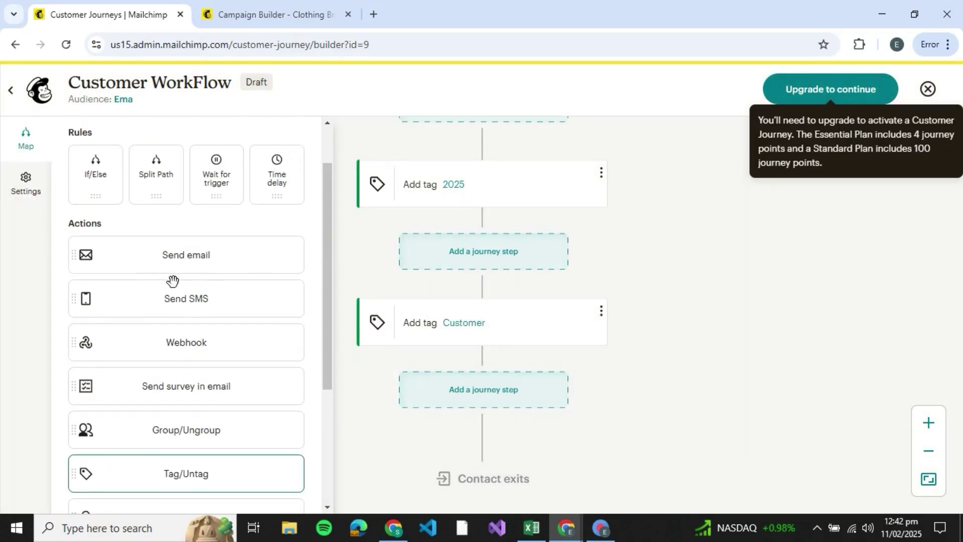
{"action": "left_click_drag", "start_coordinate": [171, 268], "coordinate": [459, 408]}
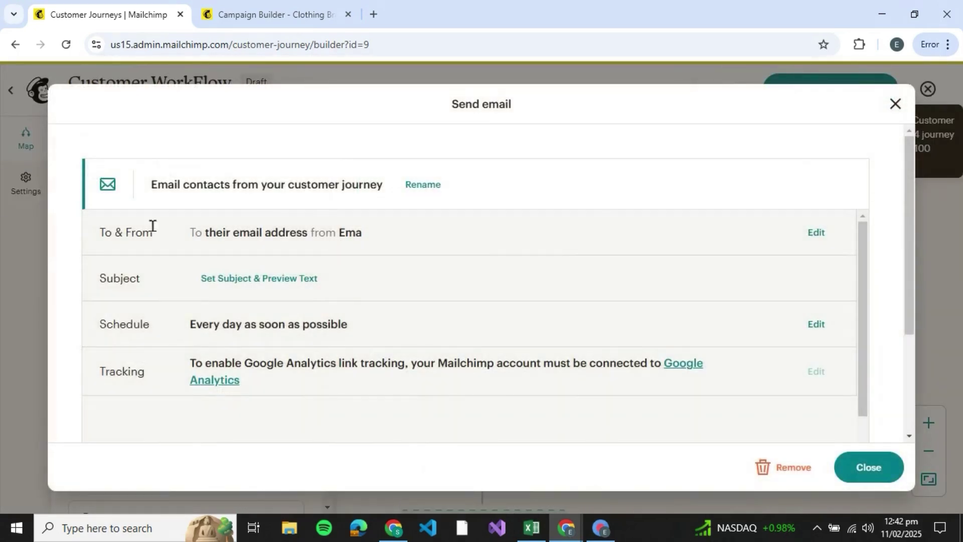
{"action": "left_click_drag", "start_coordinate": [192, 232], "coordinate": [284, 232]}
{"action": "left_click", "coordinate": [384, 240]}
{"action": "left_click_drag", "start_coordinate": [189, 324], "coordinate": [372, 321]}
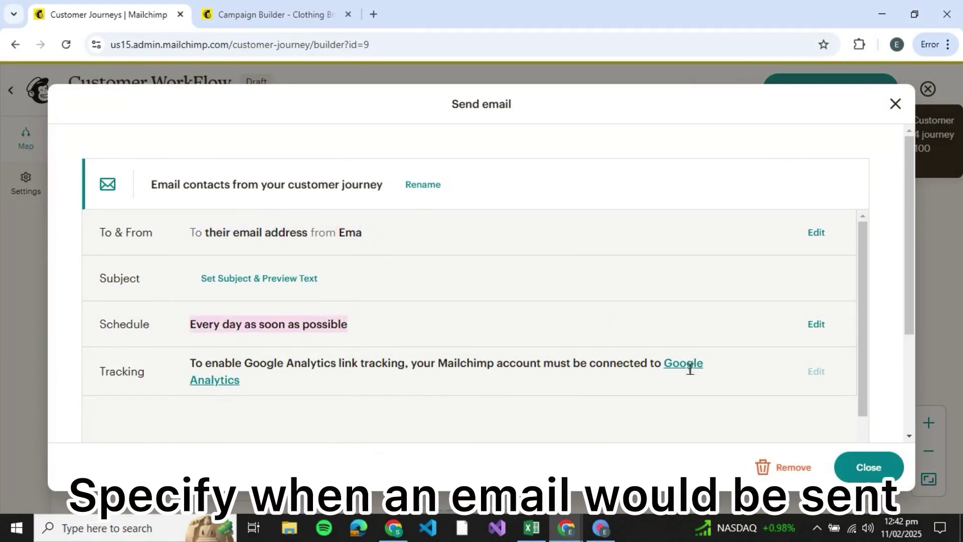
{"action": "left_click", "coordinate": [862, 467]}
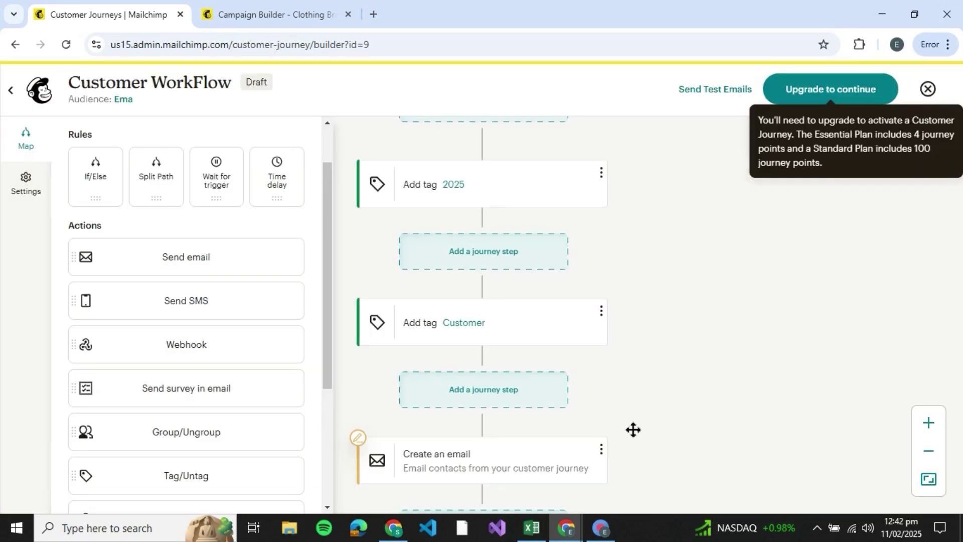
Insert an If/Else rule below the email, with the condition Favorite ice-cream is one of Strawberry, and apply the segment
{"action": "scroll", "coordinate": [632, 429], "scroll_direction": "down", "scroll_amount": 3}
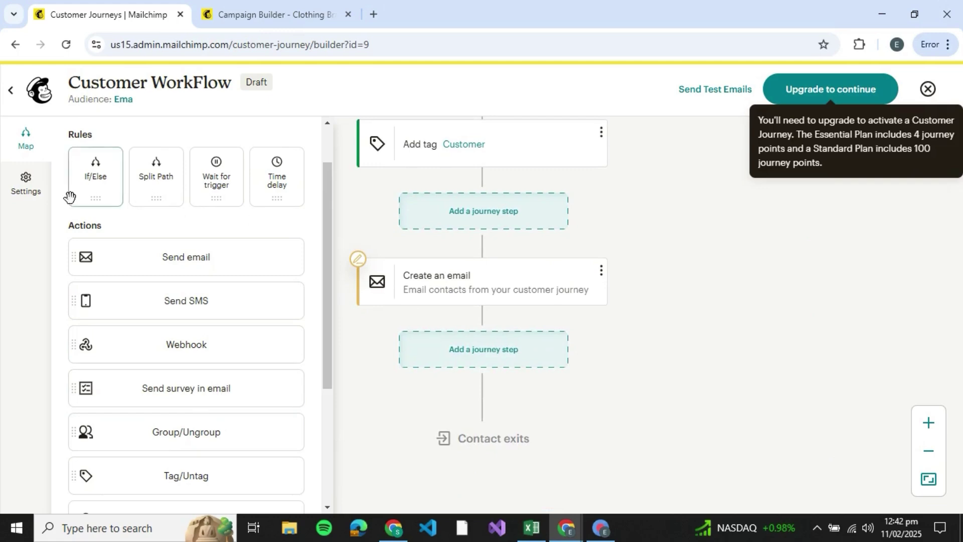
{"action": "left_click_drag", "start_coordinate": [100, 170], "coordinate": [472, 346]}
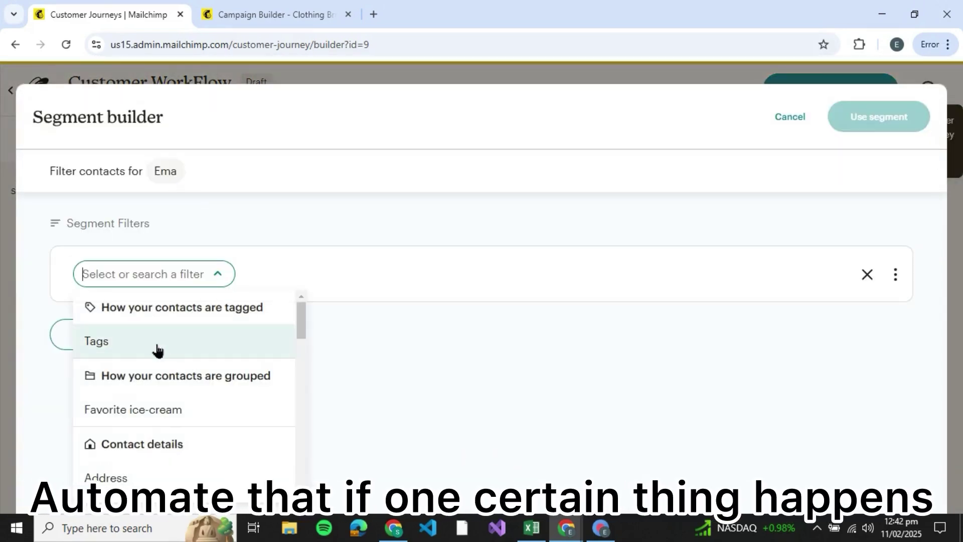
{"action": "left_click", "coordinate": [157, 408]}
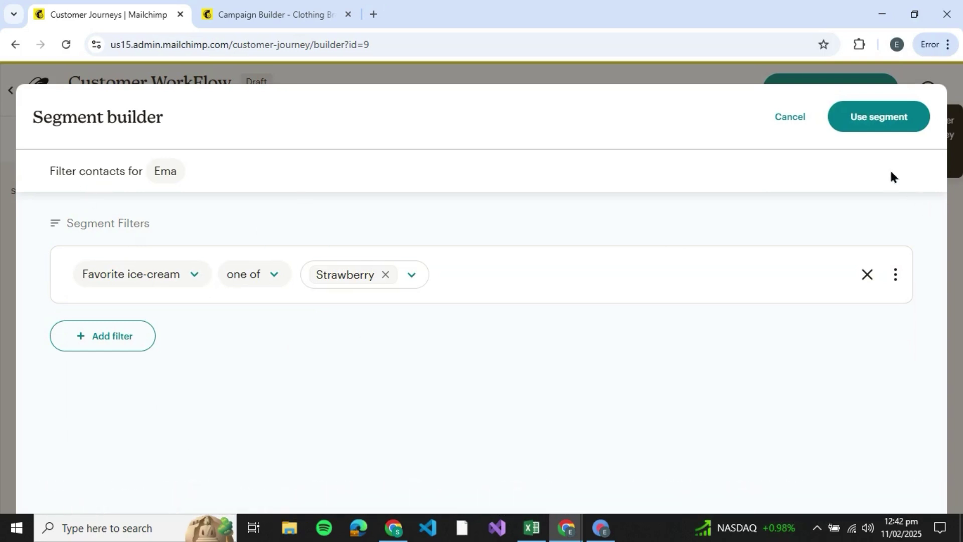
{"action": "left_click", "coordinate": [861, 121]}
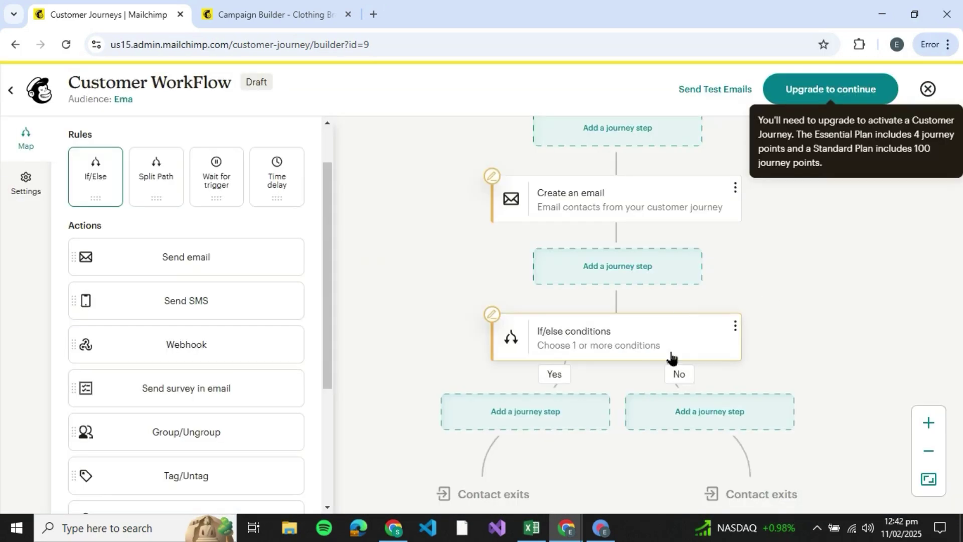
Insert a Send email action on the If/Else rule's Yes branch, enter Icecream as its subject, and close its settings
{"action": "scroll", "coordinate": [561, 414], "scroll_direction": "down", "scroll_amount": 2}
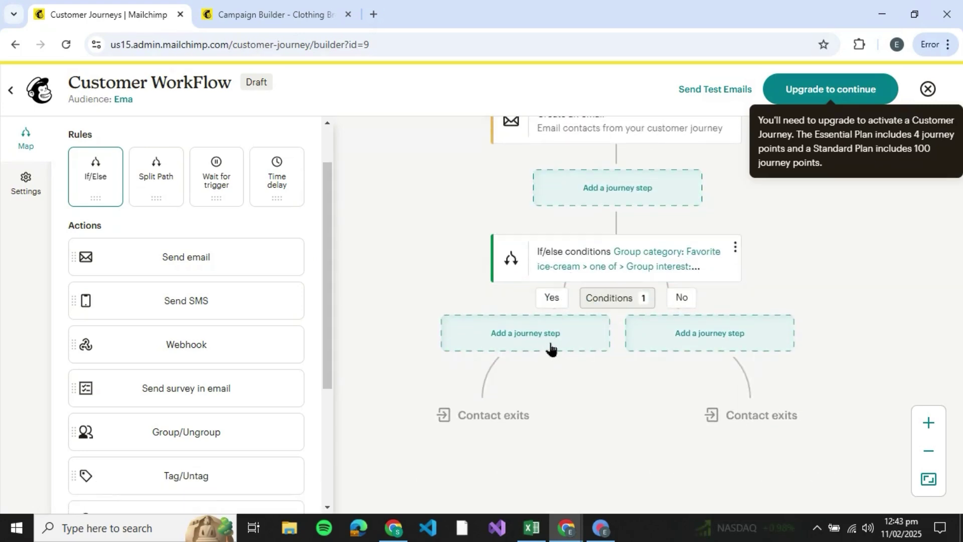
{"action": "scroll", "coordinate": [551, 349], "scroll_direction": "up", "scroll_amount": 3}
{"action": "scroll", "coordinate": [552, 348], "scroll_direction": "down", "scroll_amount": 2}
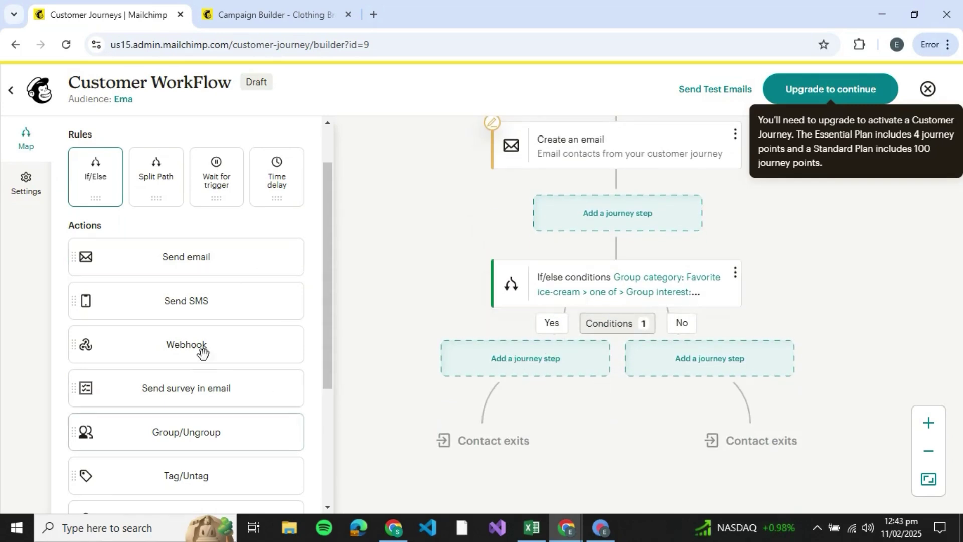
{"action": "left_click_drag", "start_coordinate": [236, 263], "coordinate": [525, 354]}
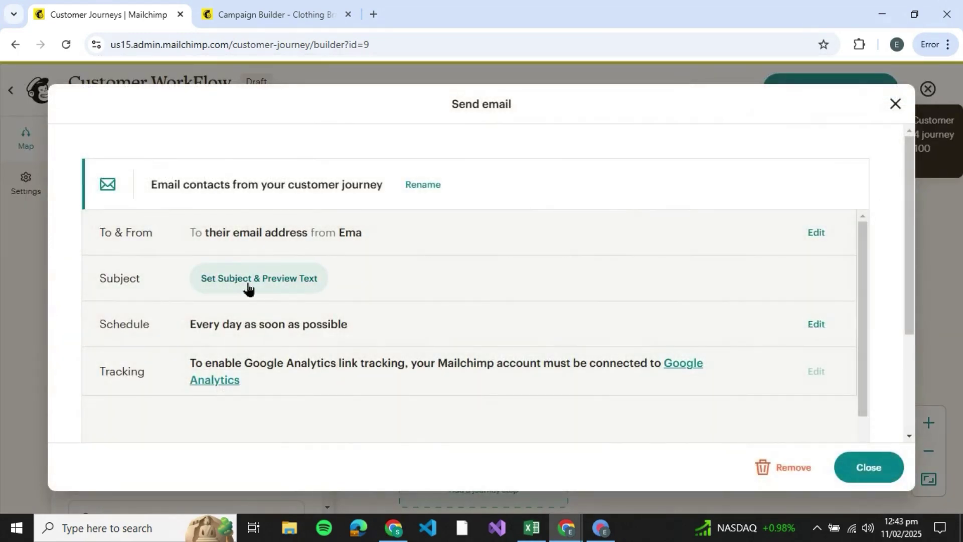
{"action": "left_click", "coordinate": [248, 288]}
{"action": "left_click", "coordinate": [195, 365]}
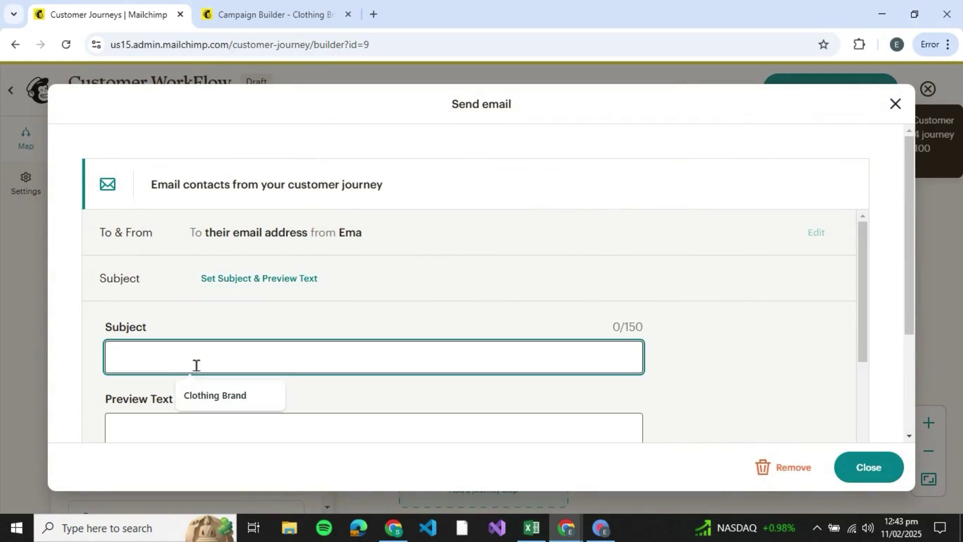
{"action": "type", "text": "i"}
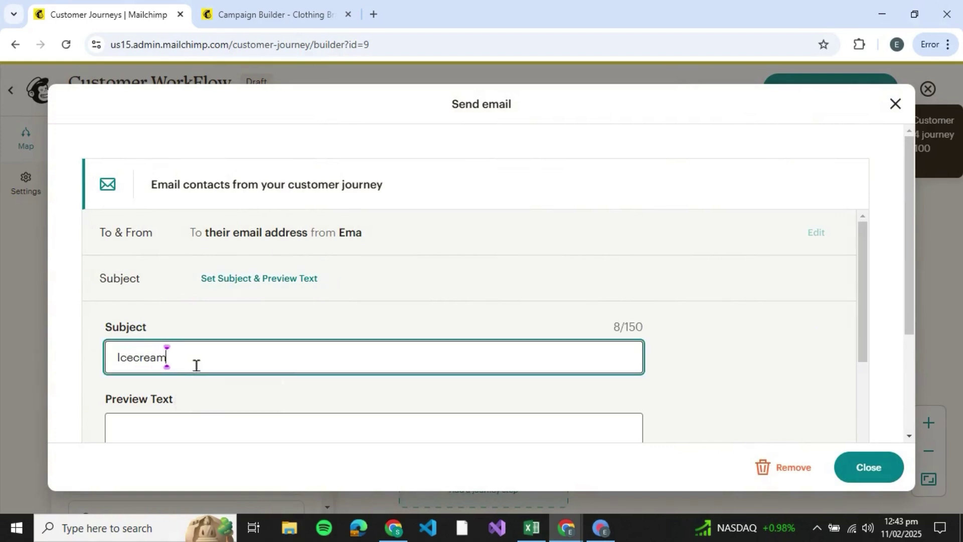
{"action": "left_click", "coordinate": [887, 474]}
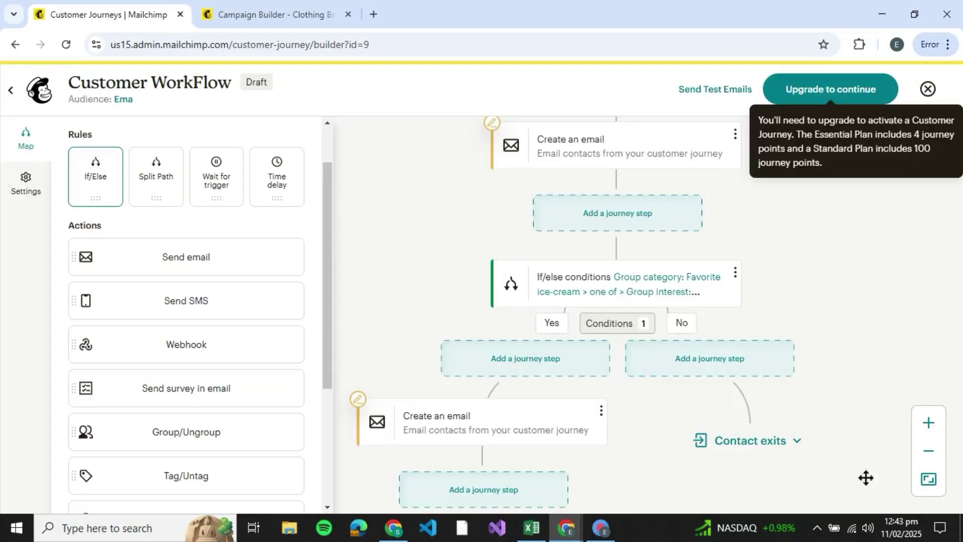
Insert a Time delay of 1 week on the If/Else rule's No branch and save it
{"action": "scroll", "coordinate": [634, 443], "scroll_direction": "down", "scroll_amount": 3}
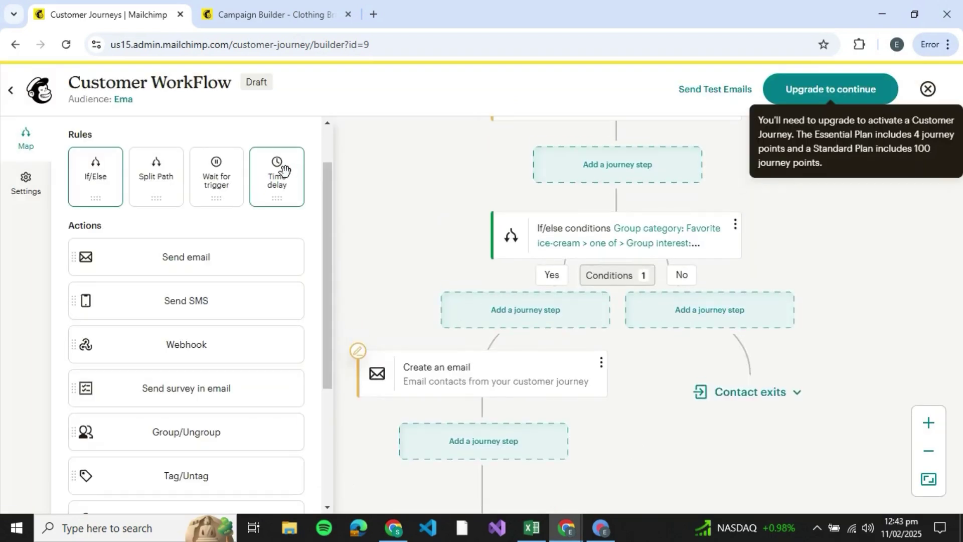
{"action": "left_click_drag", "start_coordinate": [279, 185], "coordinate": [705, 316]}
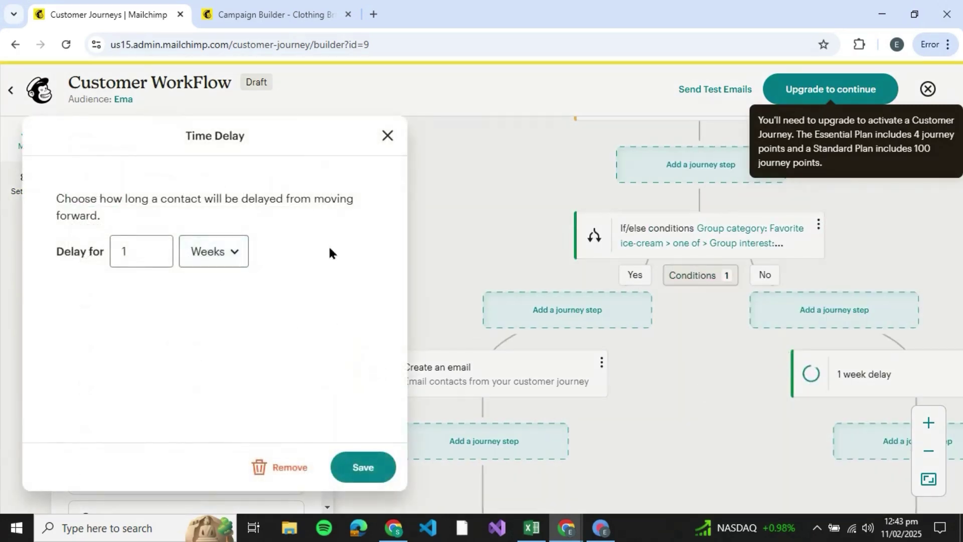
{"action": "left_click", "coordinate": [355, 461]}
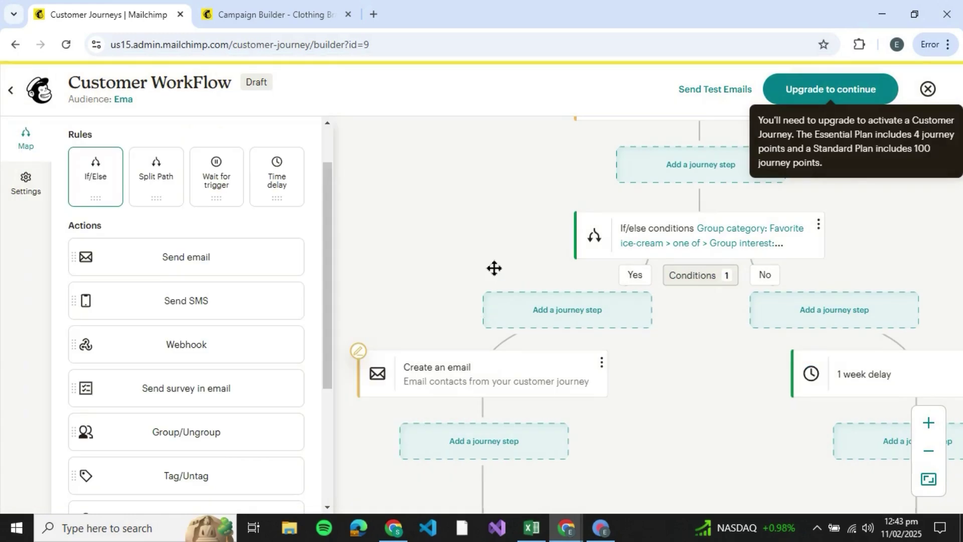
{"action": "scroll", "coordinate": [551, 266], "scroll_direction": "up", "scroll_amount": 10}
{"action": "scroll", "coordinate": [551, 266], "scroll_direction": "down", "scroll_amount": 5}
{"action": "scroll", "coordinate": [551, 266], "scroll_direction": "down", "scroll_amount": 2}
{"action": "scroll", "coordinate": [551, 266], "scroll_direction": "up", "scroll_amount": 1}
{"action": "scroll", "coordinate": [551, 266], "scroll_direction": "down", "scroll_amount": 3}
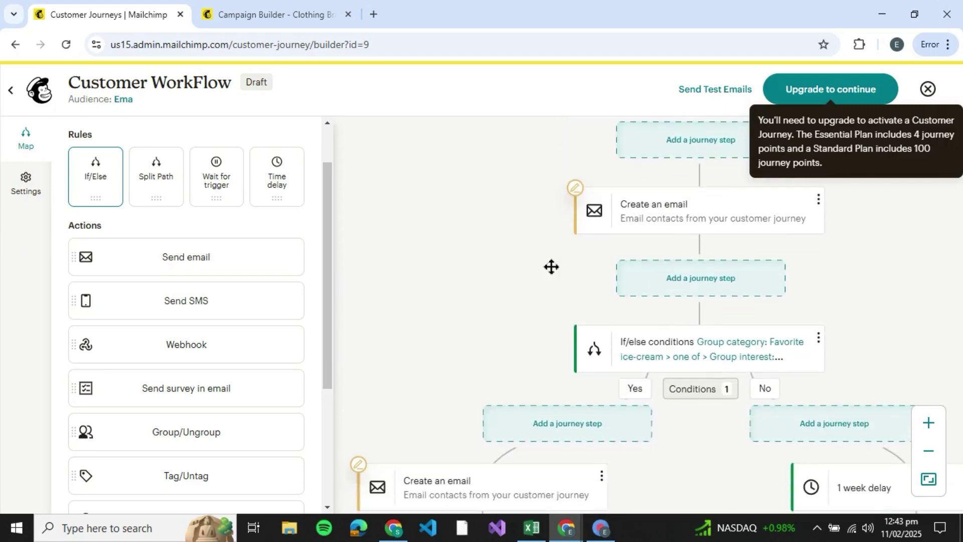